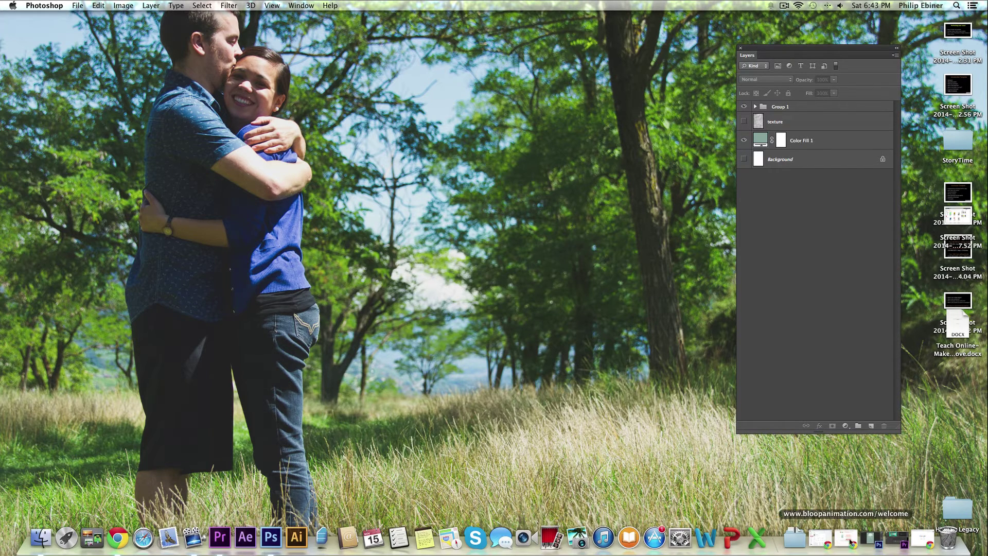
Restore the minimized Photoshop window showing Save the Date v1.psd.
{"action": "left_click", "coordinate": [877, 539]}
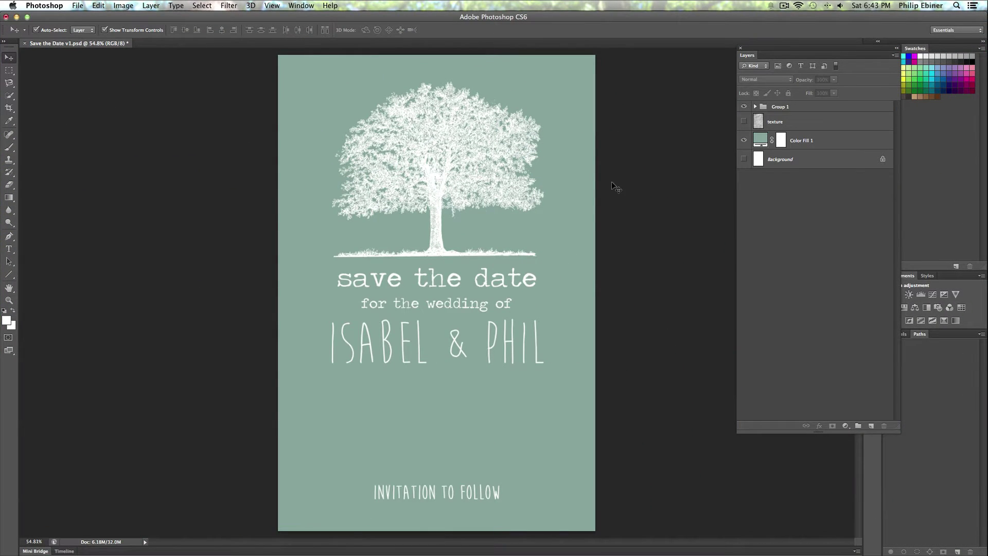
Pull the Layers panel out of the right dock as a floating panel and reposition it.
{"action": "left_click_drag", "start_coordinate": [788, 46], "coordinate": [697, 67]}
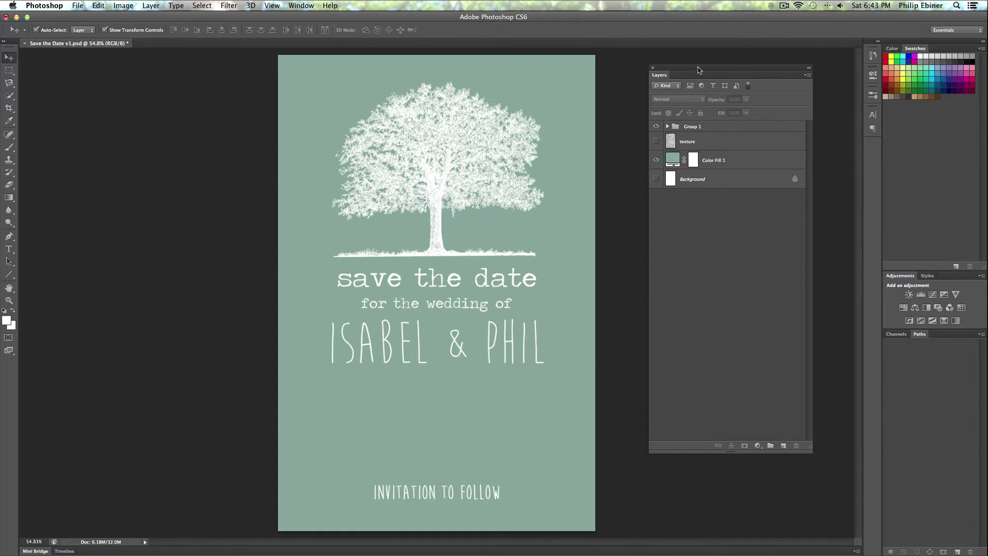
{"action": "left_click_drag", "start_coordinate": [703, 71], "coordinate": [678, 41]}
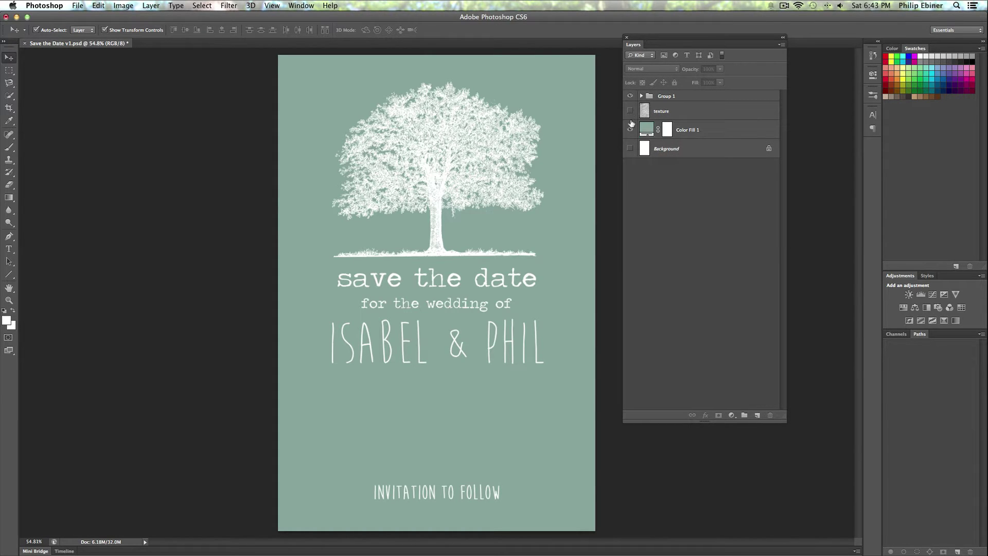
Turn on the Soft Light texture layer, toggling it off and on to compare the card.
{"action": "left_click", "coordinate": [678, 113]}
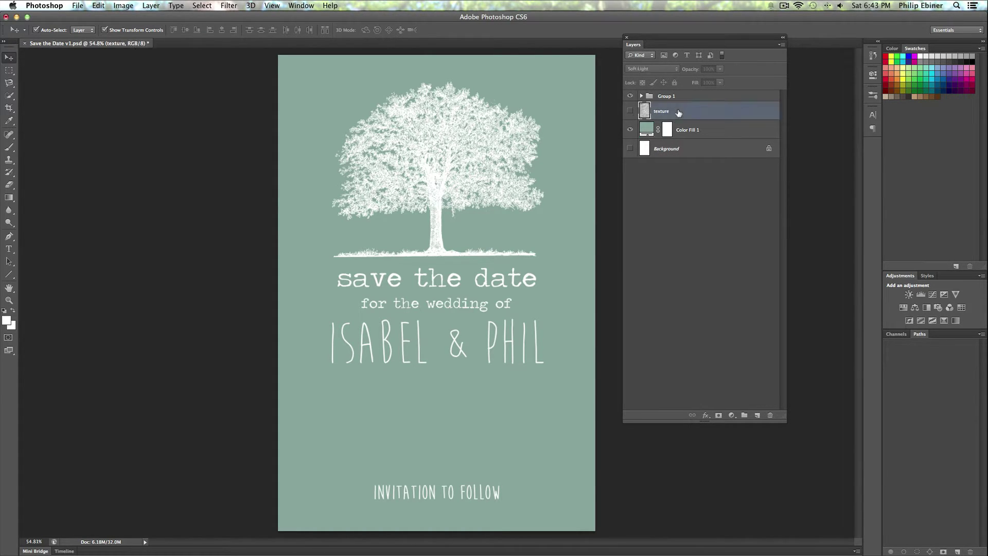
{"action": "left_click", "coordinate": [630, 112]}
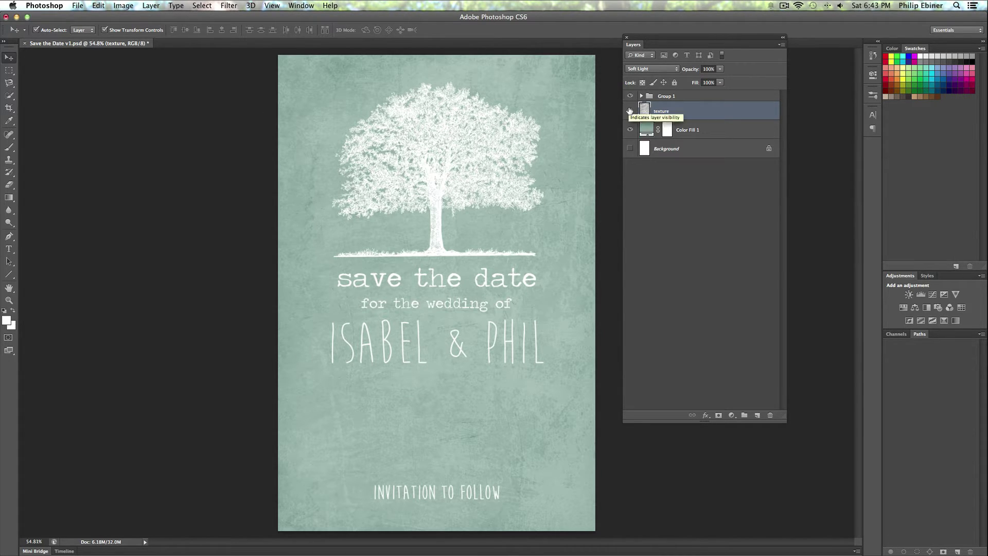
{"action": "left_click", "coordinate": [630, 111]}
{"action": "left_click", "coordinate": [630, 111]}
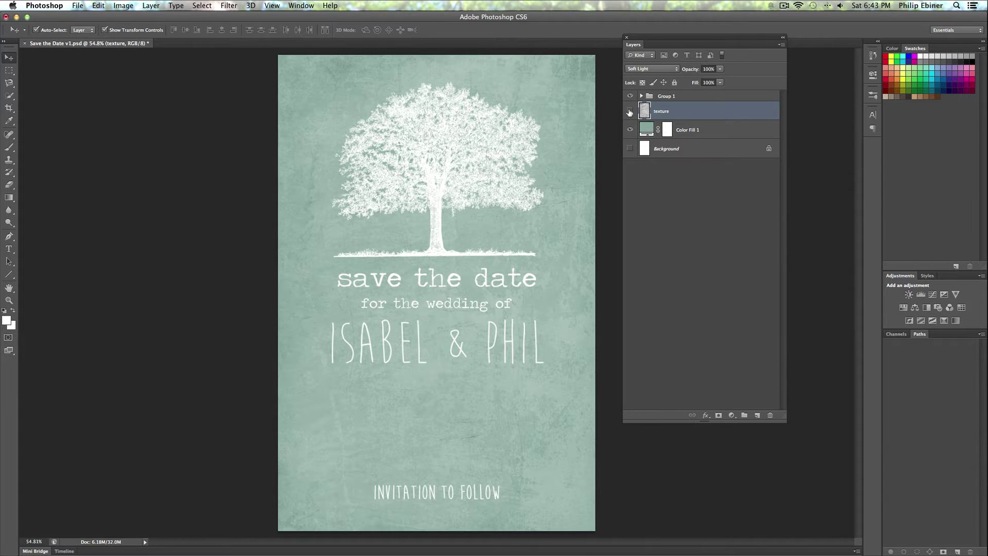
{"action": "left_click", "coordinate": [630, 112]}
{"action": "left_click", "coordinate": [630, 111]}
{"action": "left_click_drag", "start_coordinate": [685, 38], "coordinate": [746, 83]}
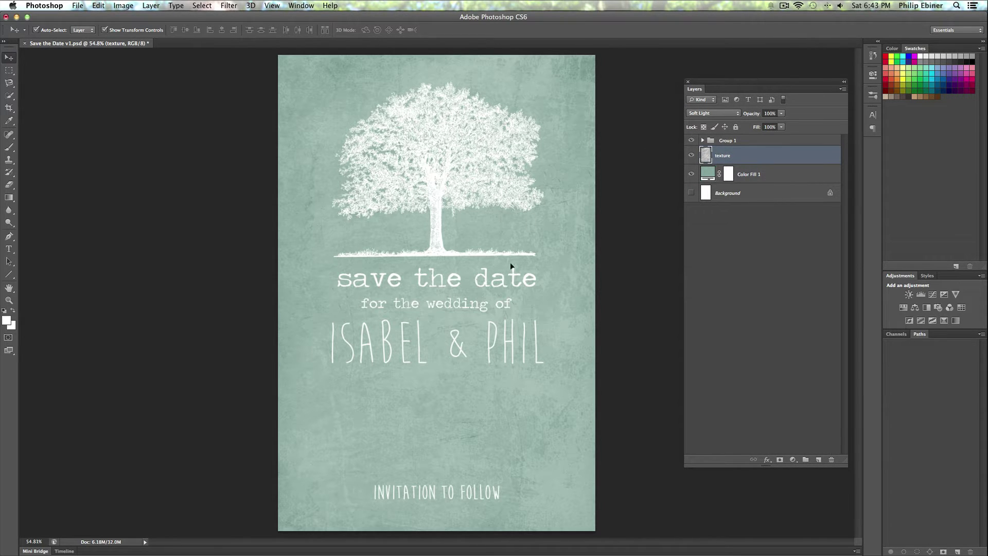
{"action": "key", "text": "super+Tab"}
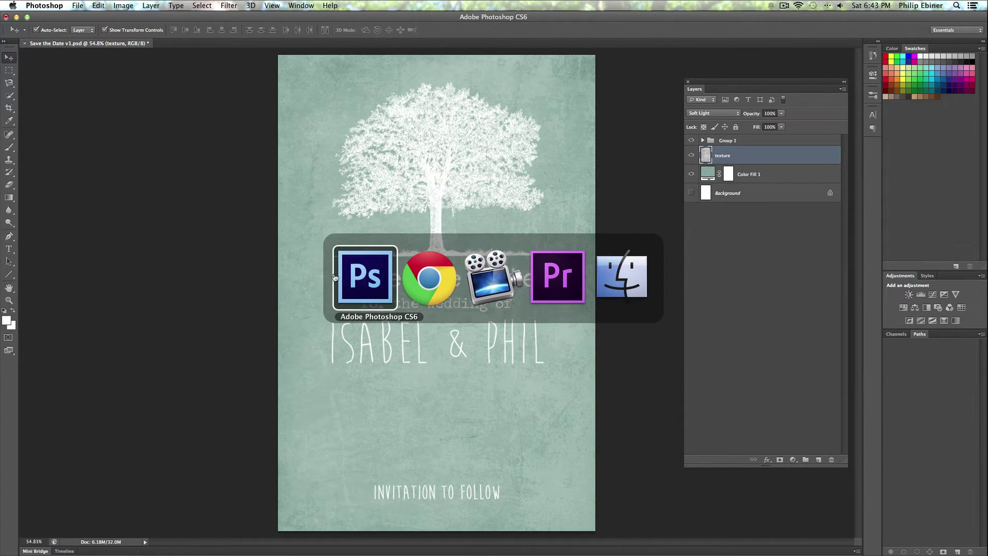
Bring the minimized Google window in Chrome to the front and focus its search box.
{"action": "left_click", "coordinate": [408, 276]}
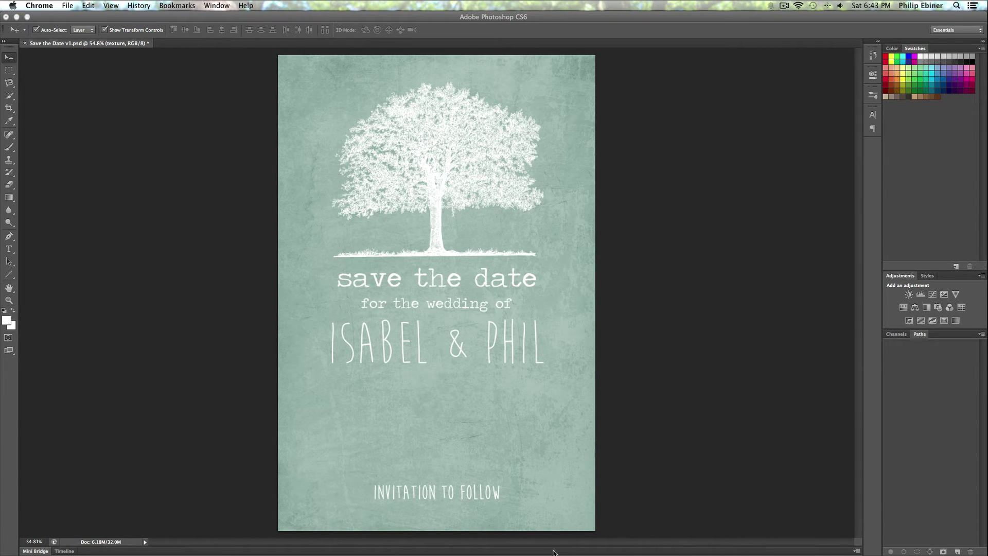
{"action": "mouse_move", "coordinate": [566, 554]}
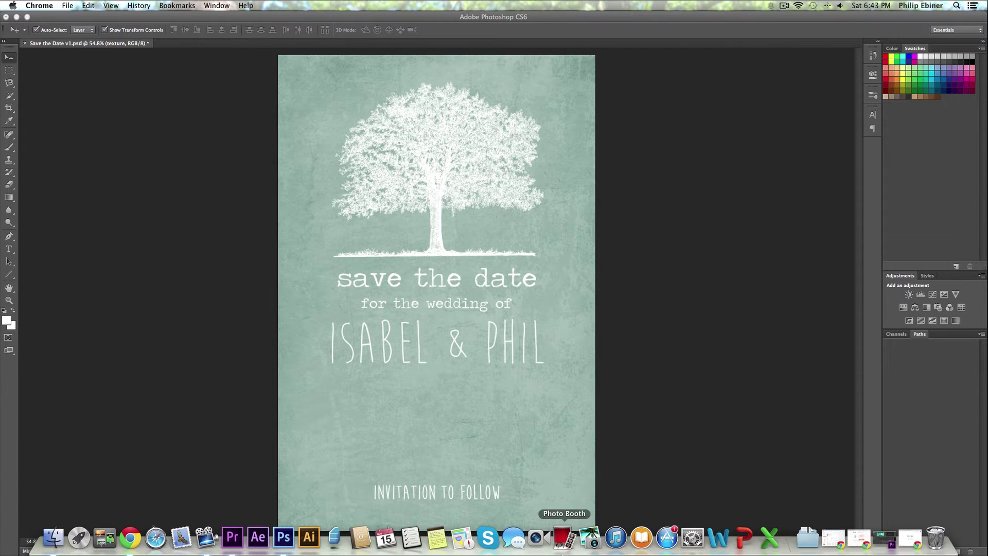
{"action": "left_click", "coordinate": [910, 543]}
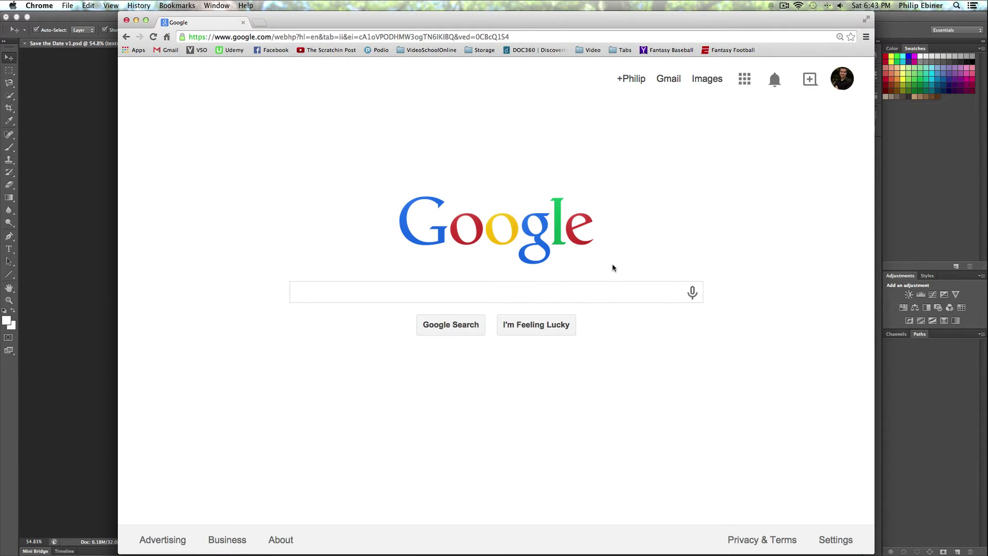
{"action": "left_click", "coordinate": [369, 296]}
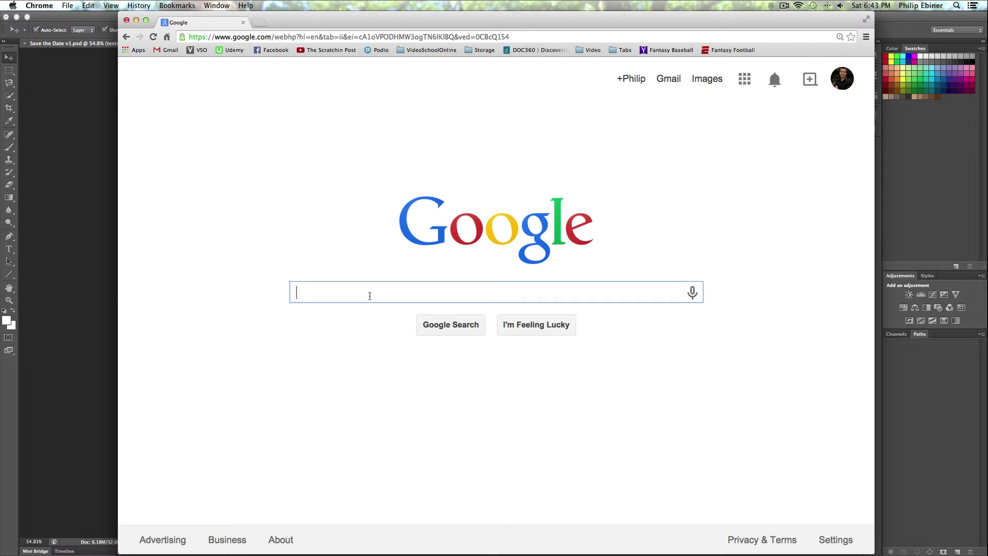
Search Google Images for 'texture' and reveal the Search tools filters.
{"action": "type", "text": "texture"}
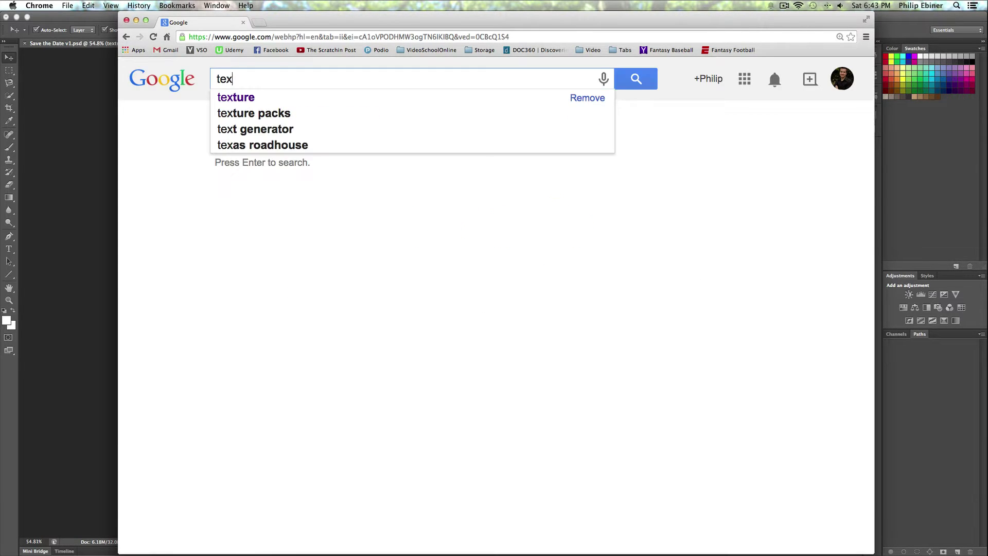
{"action": "key", "text": "Return"}
{"action": "left_click", "coordinate": [274, 120]}
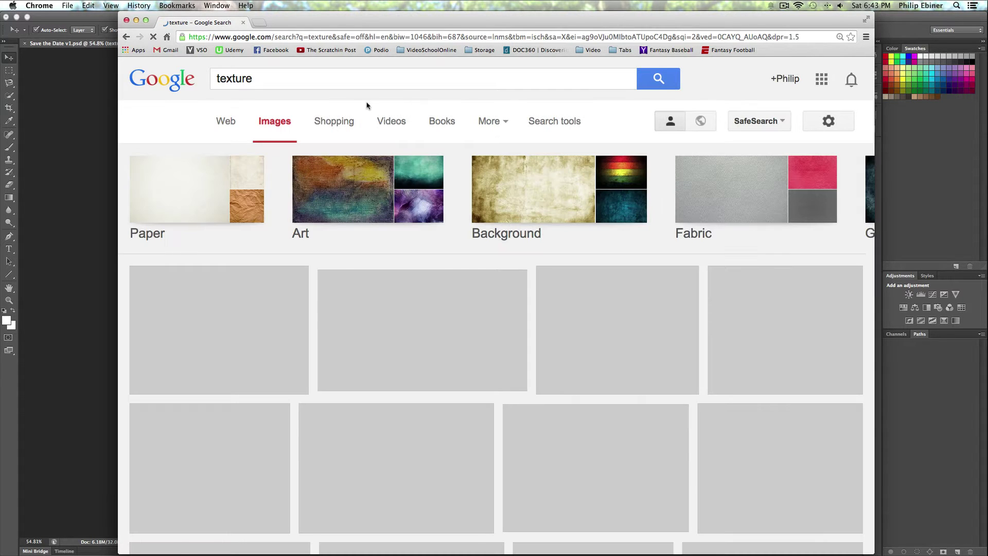
{"action": "left_click", "coordinate": [554, 121]}
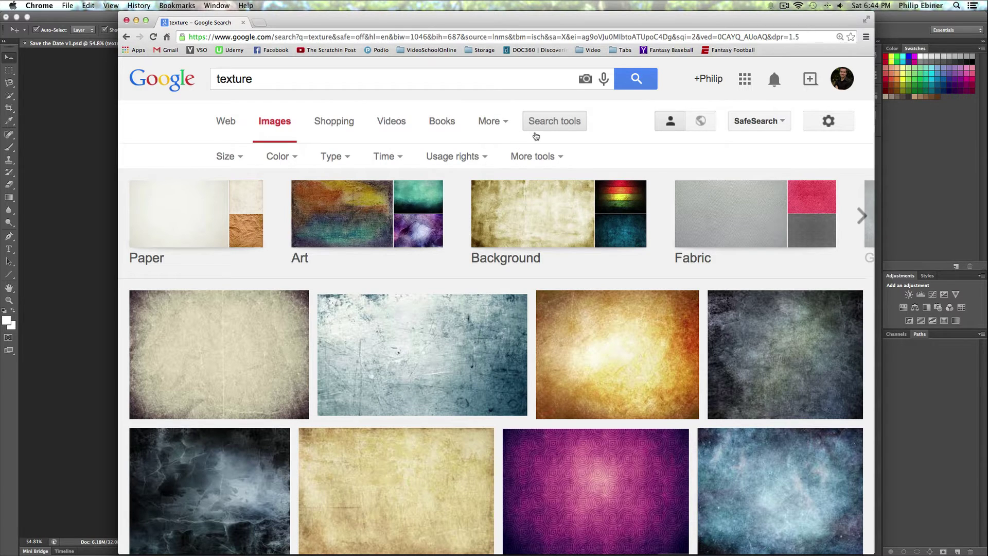
Set Usage rights to 'Labeled for reuse' and browse the filtered texture results.
{"action": "left_click", "coordinate": [458, 159]}
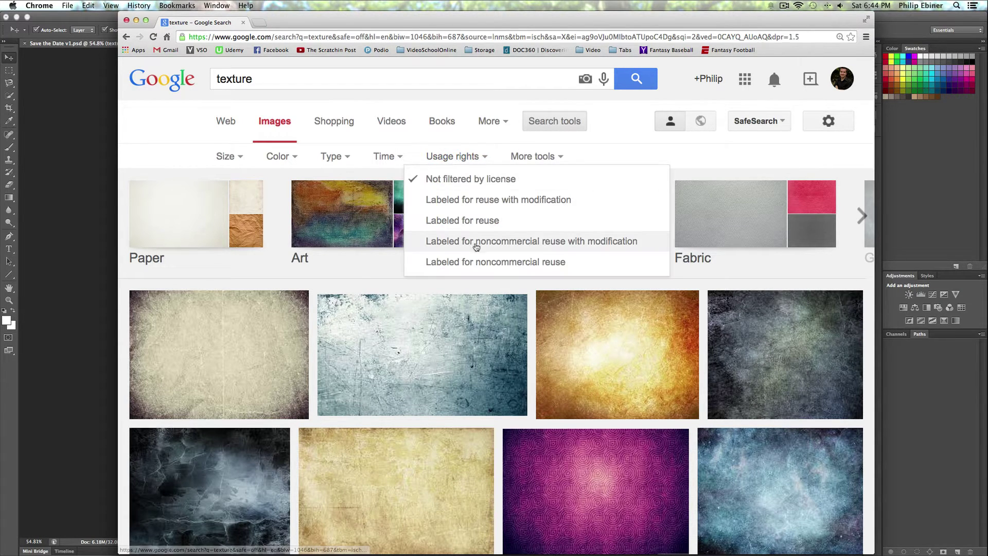
{"action": "scroll", "coordinate": [466, 220], "scroll_direction": "down", "scroll_amount": 1}
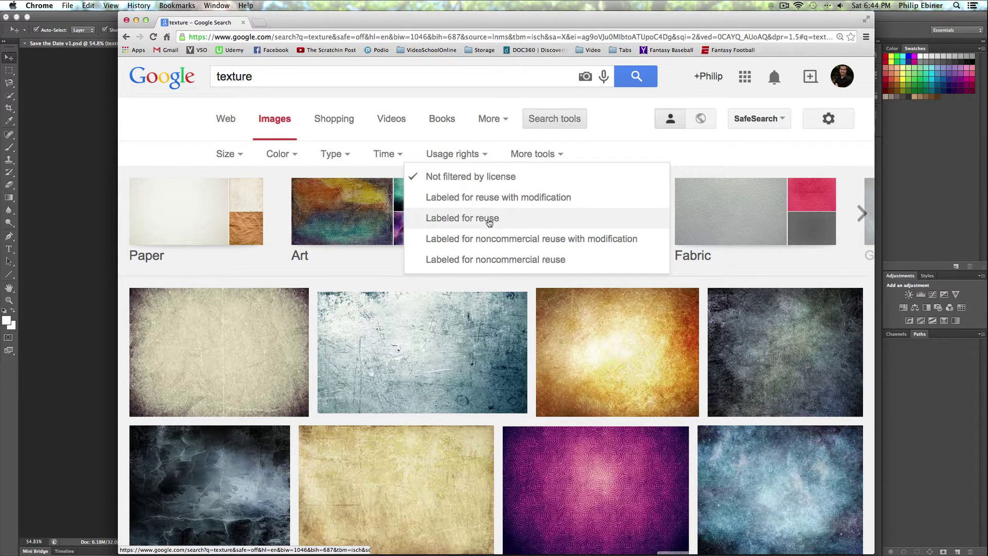
{"action": "left_click", "coordinate": [489, 220]}
{"action": "scroll", "coordinate": [756, 342], "scroll_direction": "down", "scroll_amount": 5}
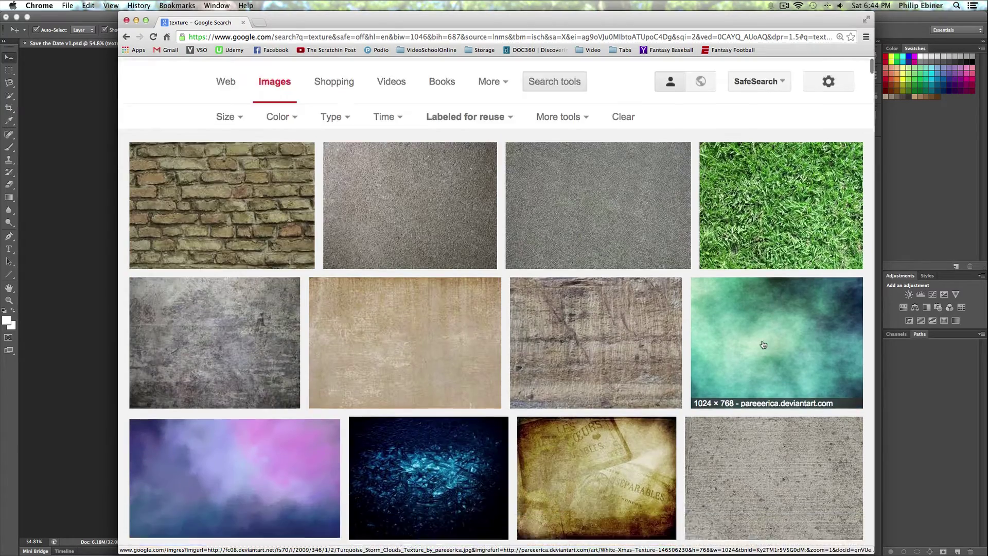
{"action": "scroll", "coordinate": [751, 344], "scroll_direction": "down", "scroll_amount": 1}
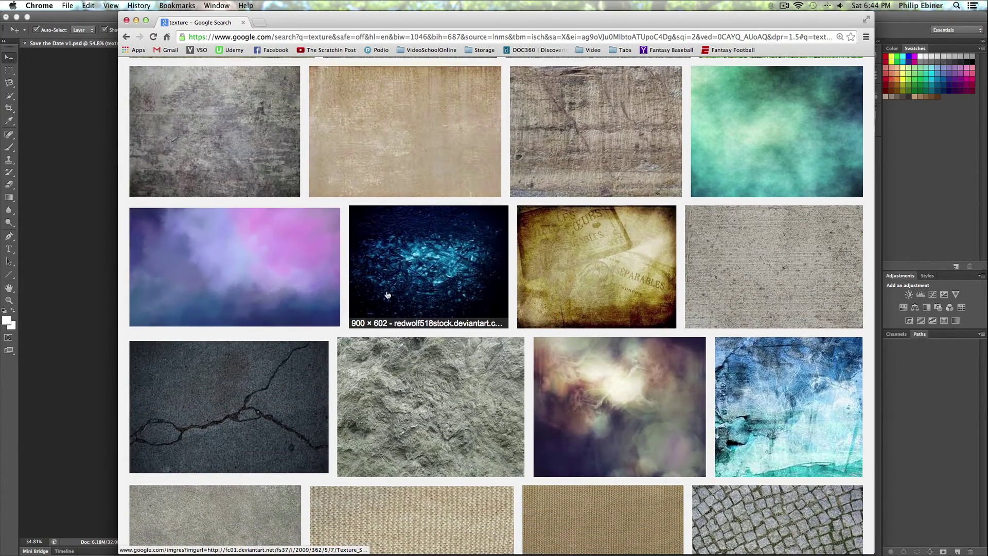
{"action": "scroll", "coordinate": [388, 297], "scroll_direction": "down", "scroll_amount": 3}
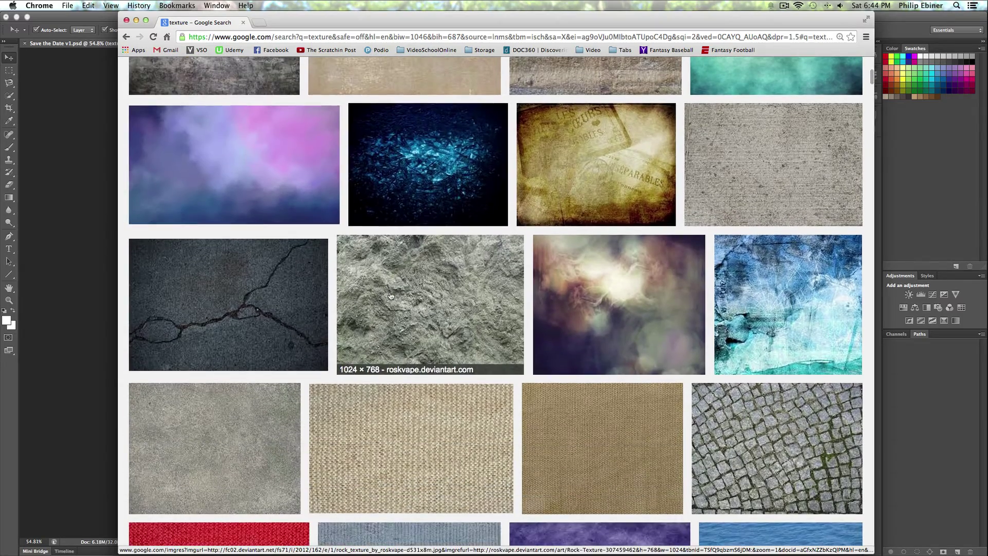
{"action": "scroll", "coordinate": [385, 297], "scroll_direction": "down", "scroll_amount": 12}
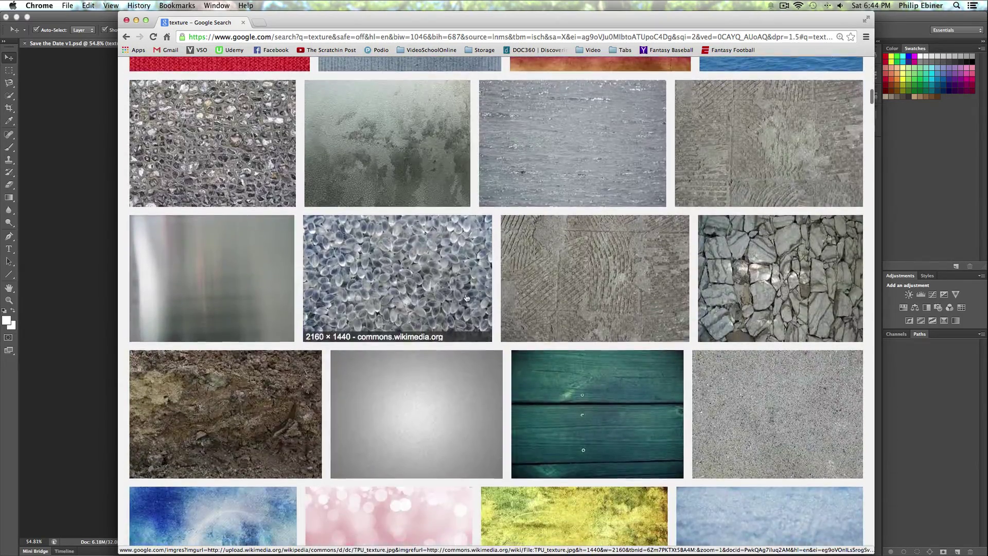
{"action": "scroll", "coordinate": [538, 291], "scroll_direction": "down", "scroll_amount": 5}
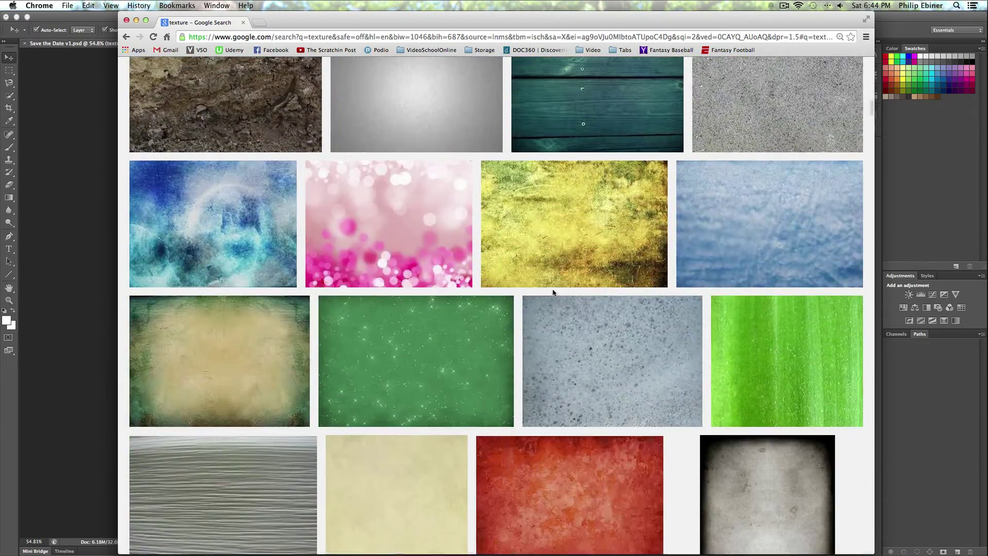
{"action": "scroll", "coordinate": [577, 293], "scroll_direction": "up", "scroll_amount": 20}
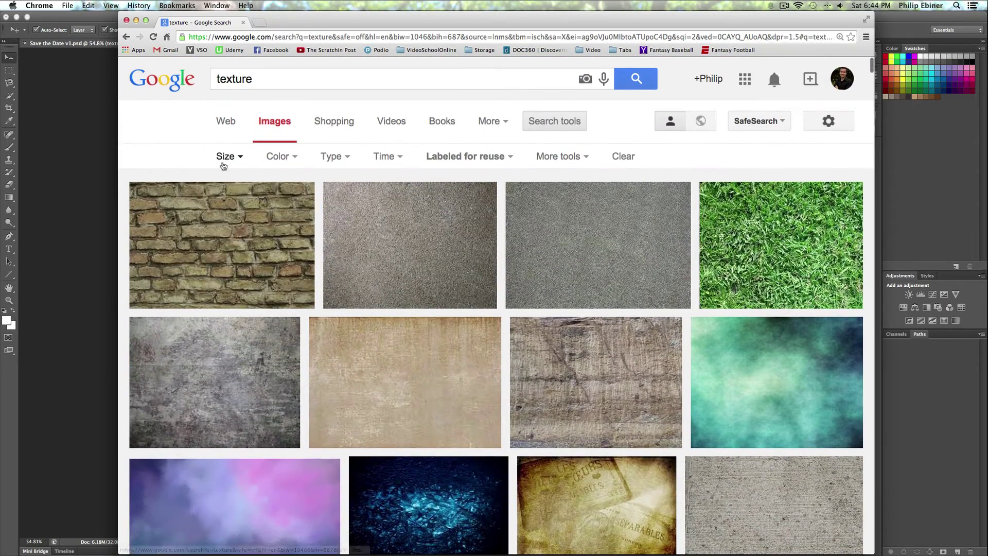
Set Size to 'Larger than 2 MP (1600×1200)' and browse the high-resolution textures.
{"action": "left_click", "coordinate": [235, 157]}
{"action": "mouse_move", "coordinate": [257, 265]}
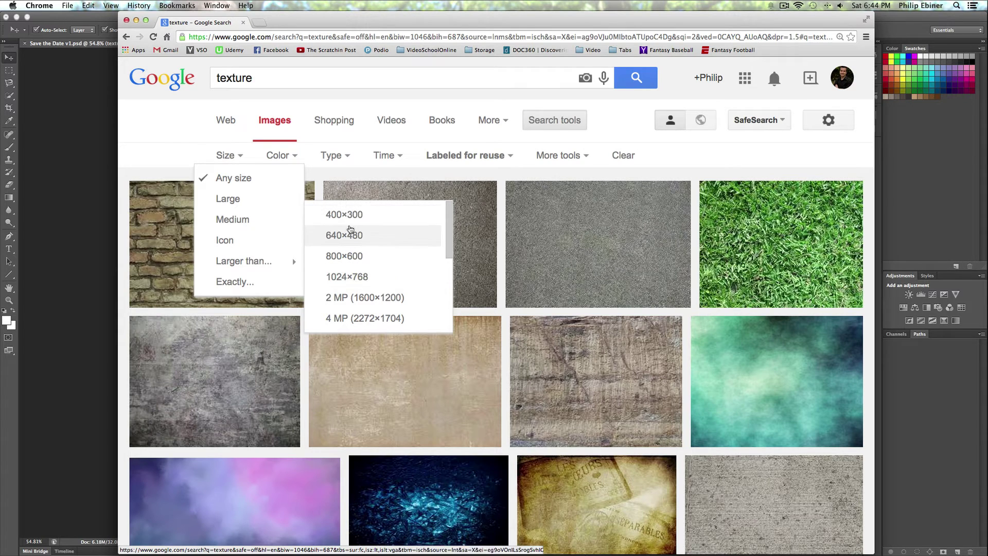
{"action": "scroll", "coordinate": [362, 281], "scroll_direction": "down", "scroll_amount": 1}
{"action": "scroll", "coordinate": [364, 279], "scroll_direction": "down", "scroll_amount": 2}
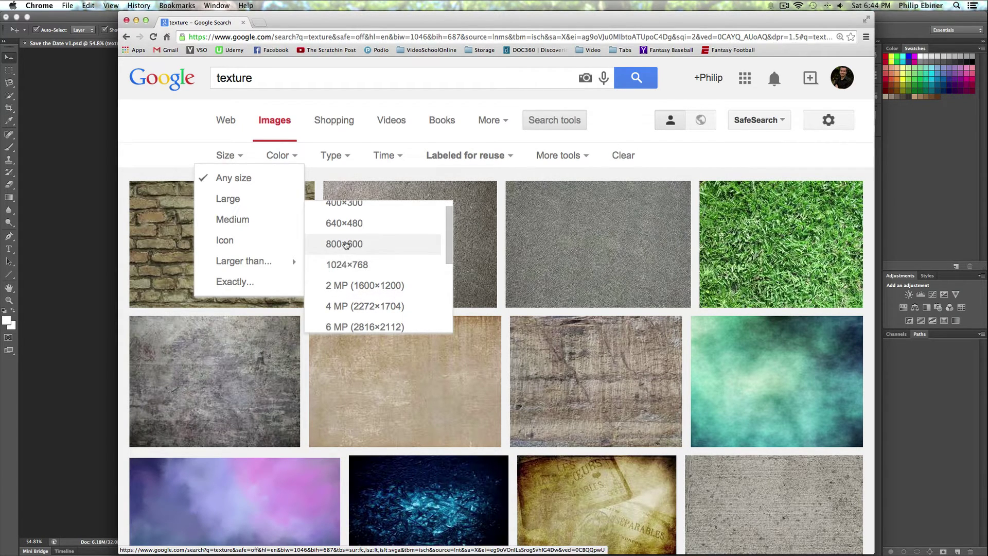
{"action": "left_click", "coordinate": [349, 293]}
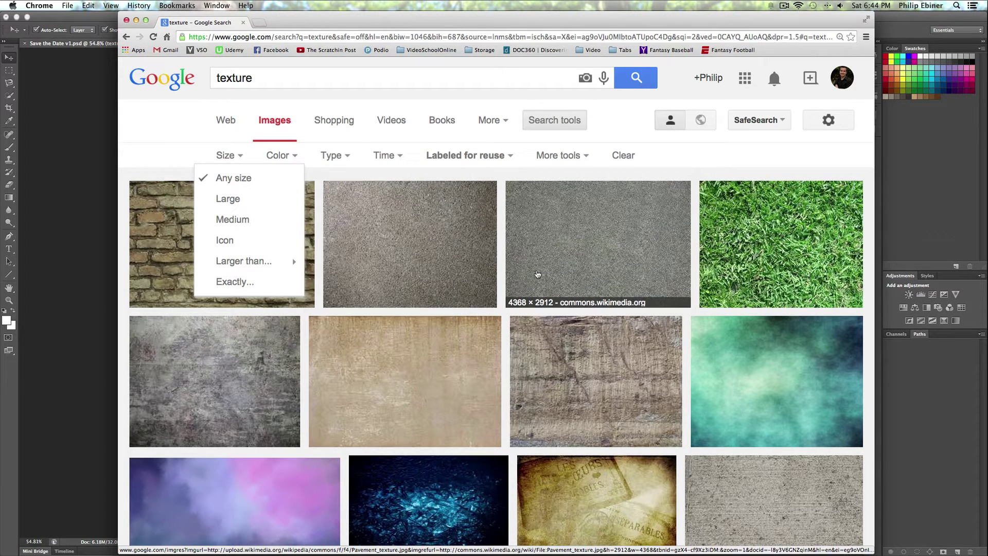
{"action": "scroll", "coordinate": [690, 272], "scroll_direction": "down", "scroll_amount": 3}
{"action": "scroll", "coordinate": [685, 273], "scroll_direction": "down", "scroll_amount": 20}
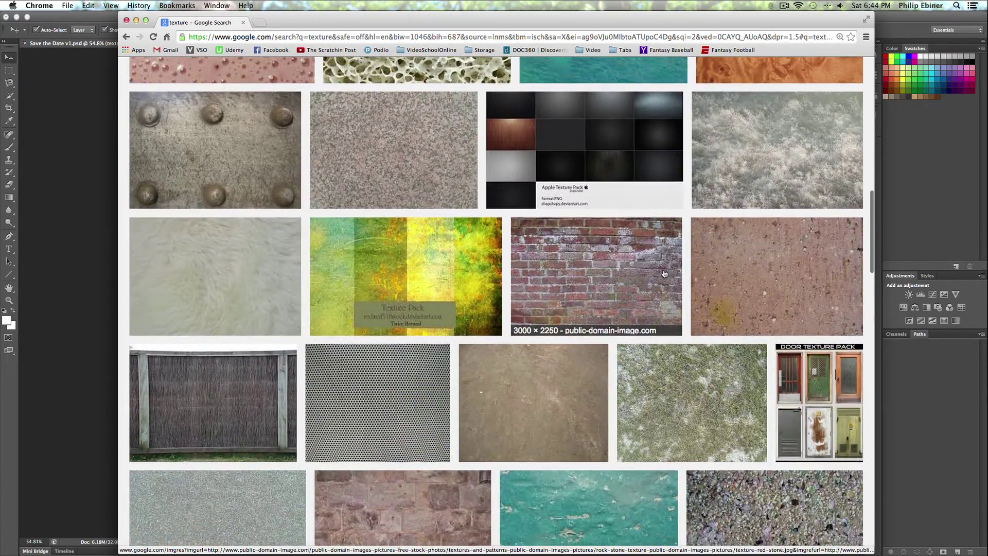
{"action": "scroll", "coordinate": [664, 273], "scroll_direction": "up", "scroll_amount": 3}
{"action": "scroll", "coordinate": [650, 275], "scroll_direction": "down", "scroll_amount": 7}
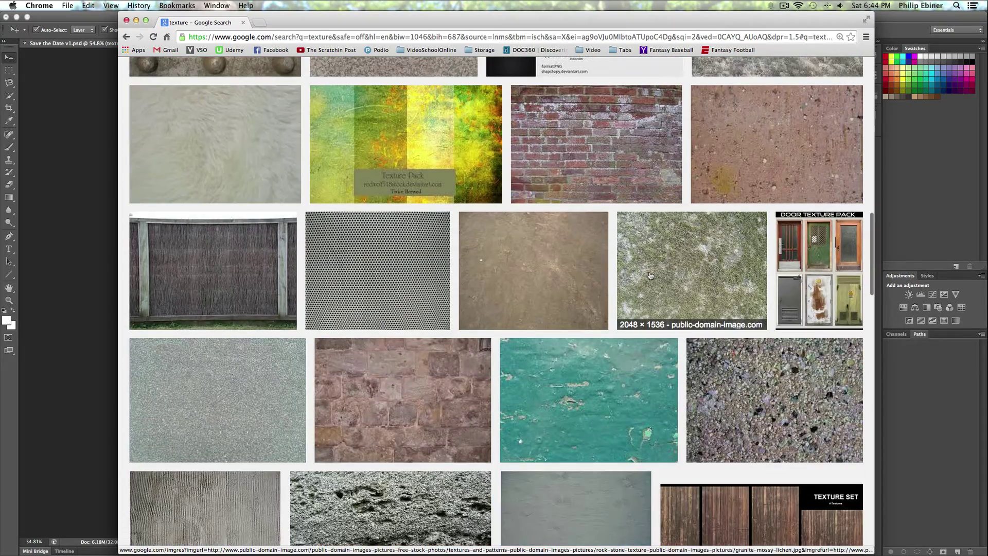
{"action": "scroll", "coordinate": [399, 324], "scroll_direction": "down", "scroll_amount": 4}
{"action": "scroll", "coordinate": [399, 330], "scroll_direction": "down", "scroll_amount": 2}
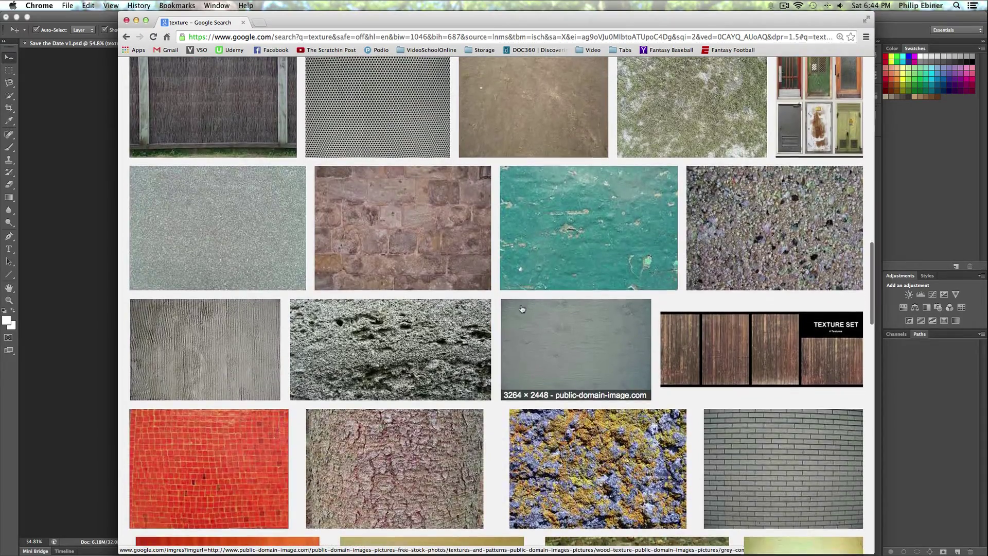
{"action": "scroll", "coordinate": [353, 354], "scroll_direction": "down", "scroll_amount": 5}
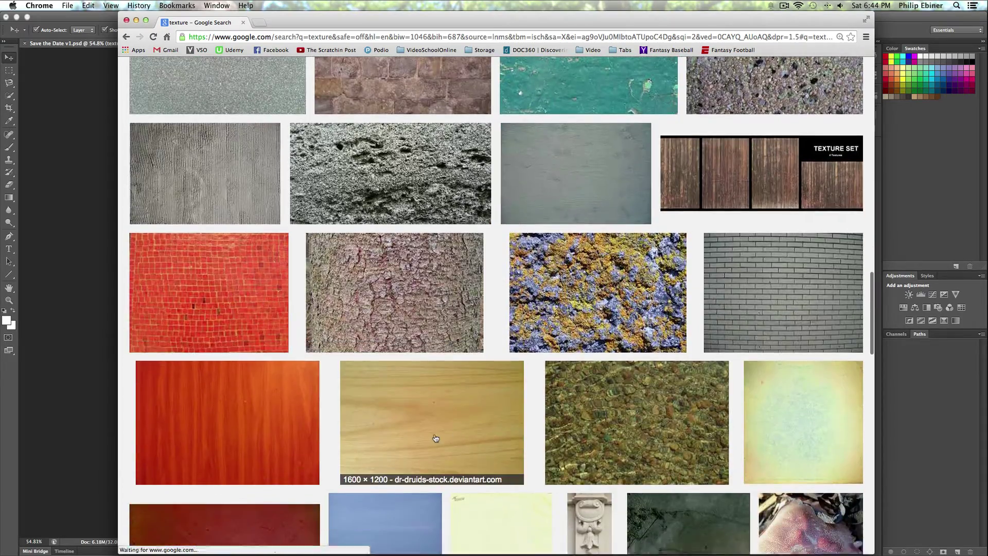
Open the pine wood texture at full size and drag it into the Photoshop card.
{"action": "left_click", "coordinate": [350, 383]}
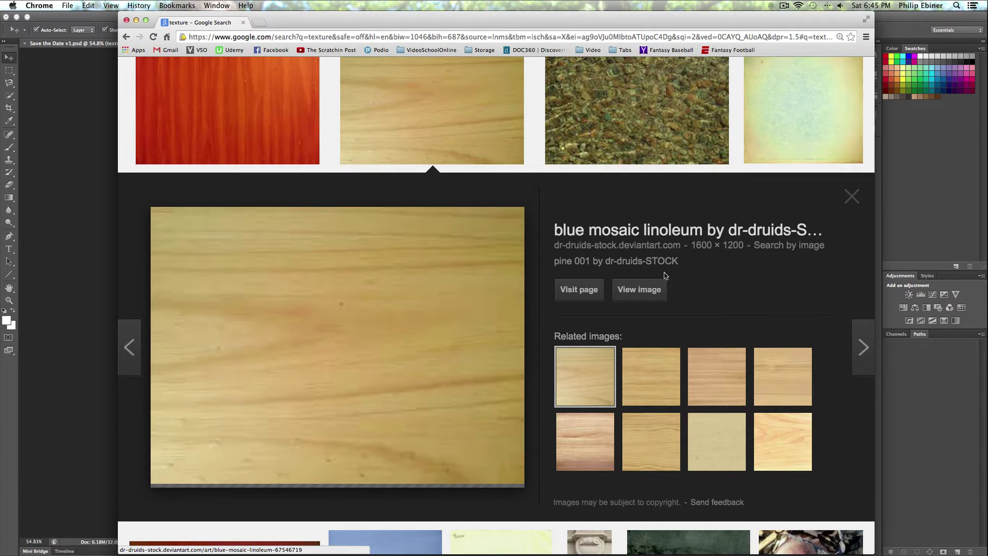
{"action": "left_click", "coordinate": [660, 292]}
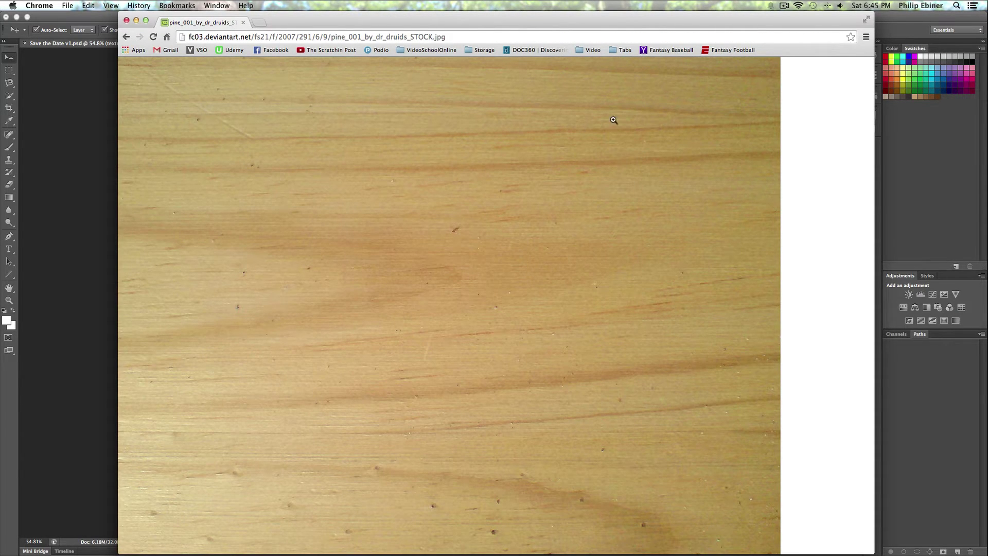
{"action": "left_click_drag", "start_coordinate": [233, 200], "coordinate": [60, 199]}
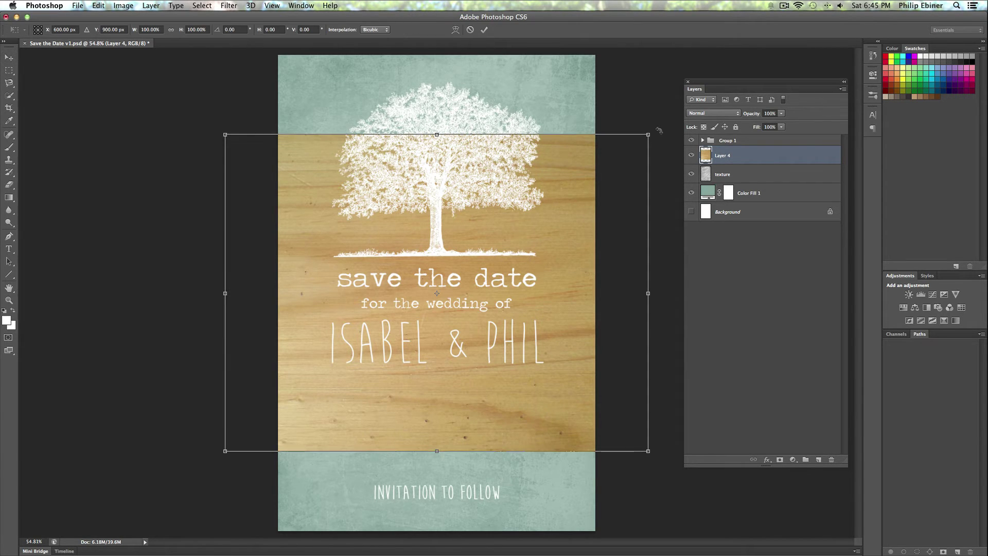
Rotate the wood image 90° and scale it to about 117% to cover the whole card.
{"action": "left_click_drag", "start_coordinate": [659, 128], "coordinate": [632, 535]}
{"action": "left_click_drag", "start_coordinate": [598, 79], "coordinate": [625, 45]}
{"action": "key", "text": "super+minus"}
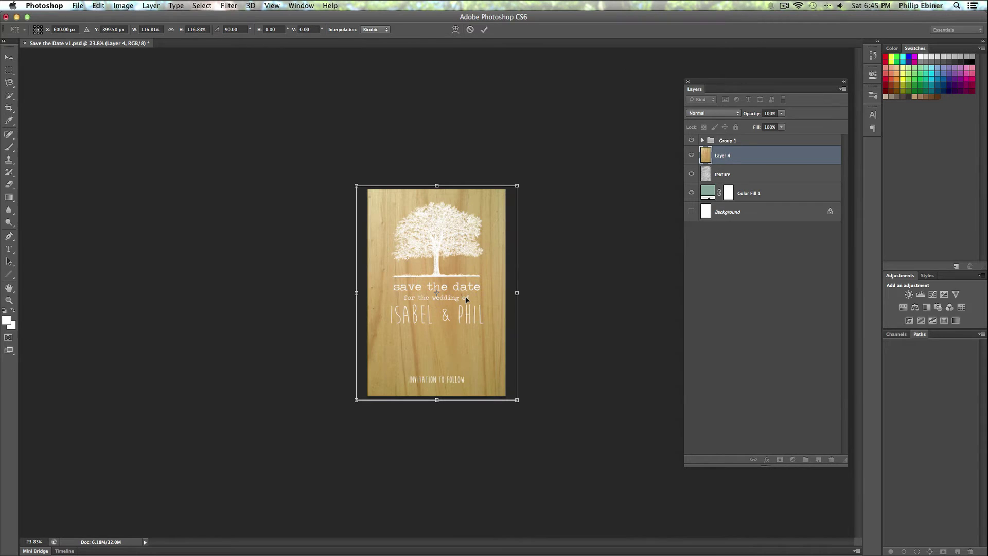
{"action": "key", "text": "Return"}
{"action": "key", "text": "z"}
{"action": "left_click", "coordinate": [482, 292]}
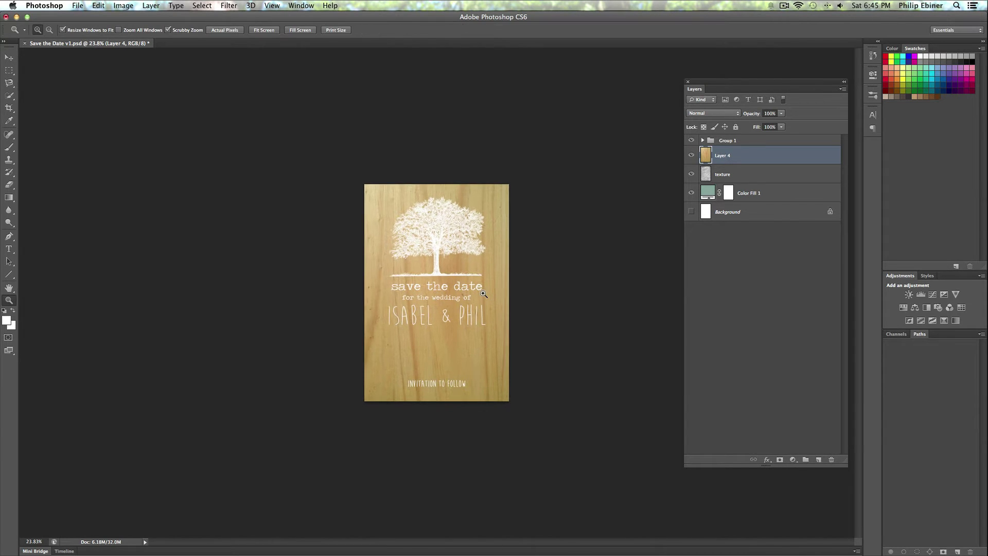
{"action": "left_click", "coordinate": [483, 291]}
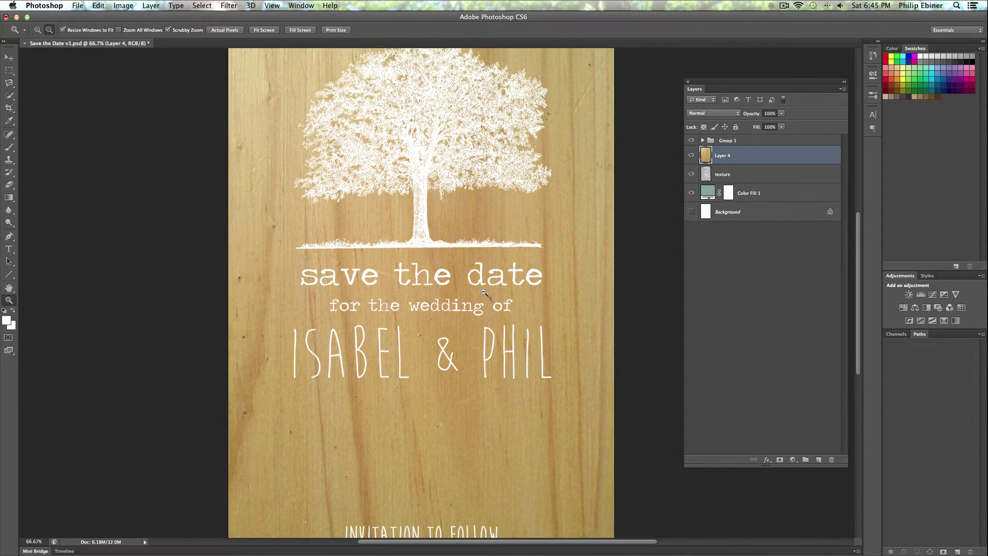
{"action": "left_click", "coordinate": [483, 292], "text": "alt"}
{"action": "key", "text": "v"}
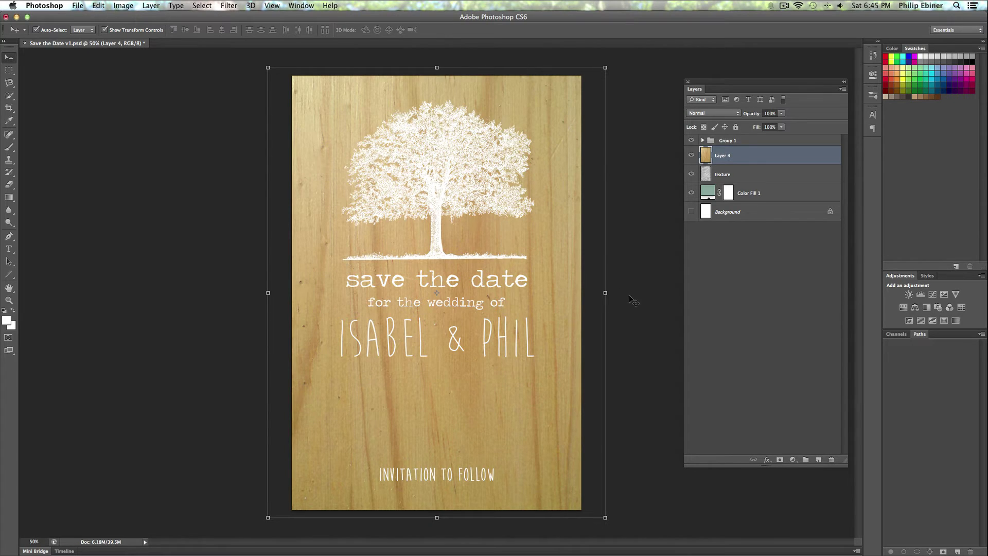
{"action": "left_click", "coordinate": [772, 294]}
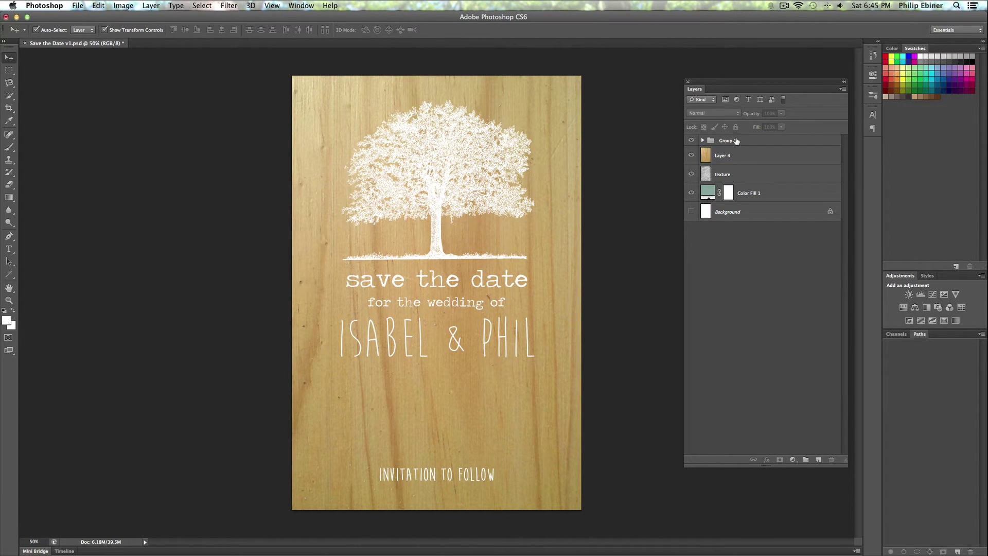
Set Layer 4's blend mode to Soft Light for faint wood grain on the sage card.
{"action": "left_click_drag", "start_coordinate": [733, 84], "coordinate": [701, 70]}
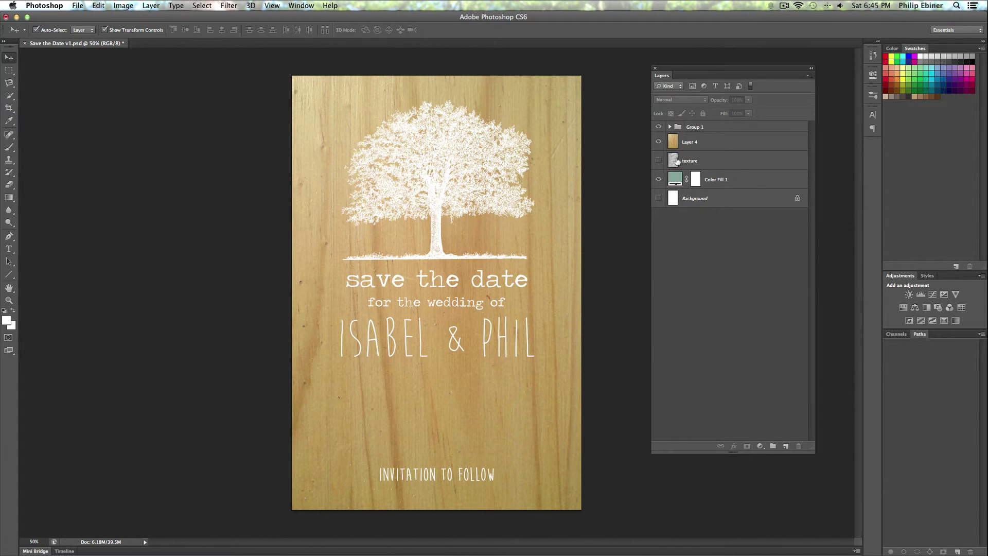
{"action": "left_click", "coordinate": [692, 142]}
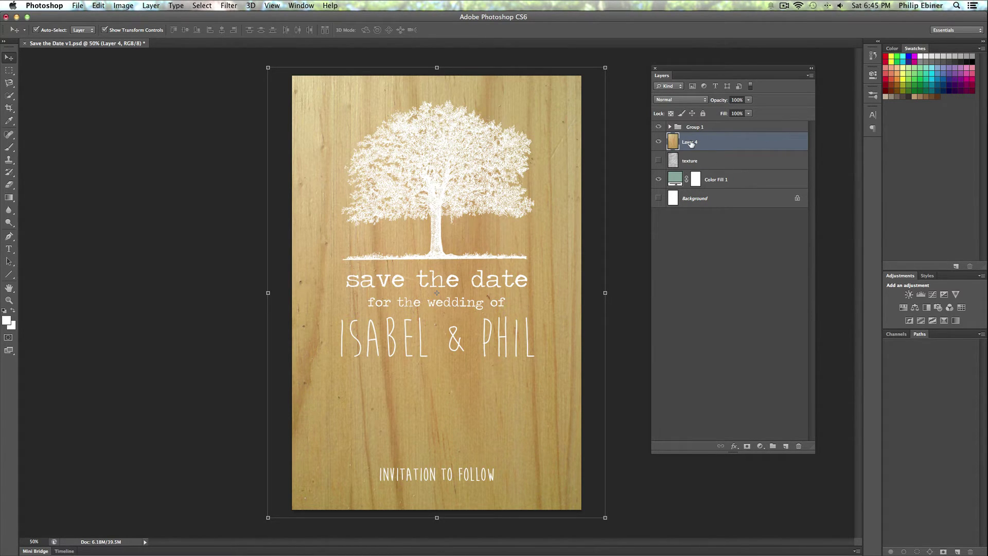
{"action": "left_click", "coordinate": [678, 100]}
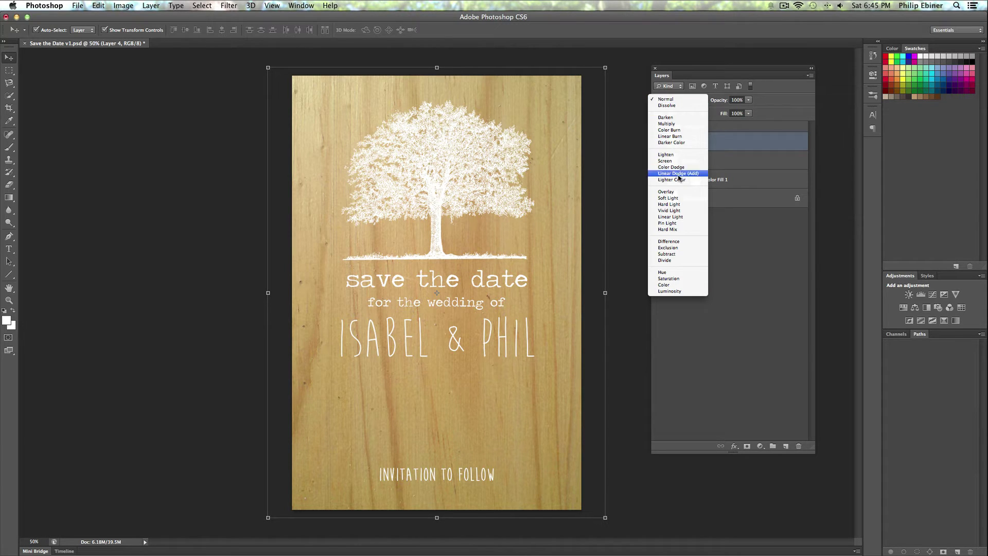
{"action": "left_click", "coordinate": [676, 198]}
{"action": "left_click", "coordinate": [709, 297]}
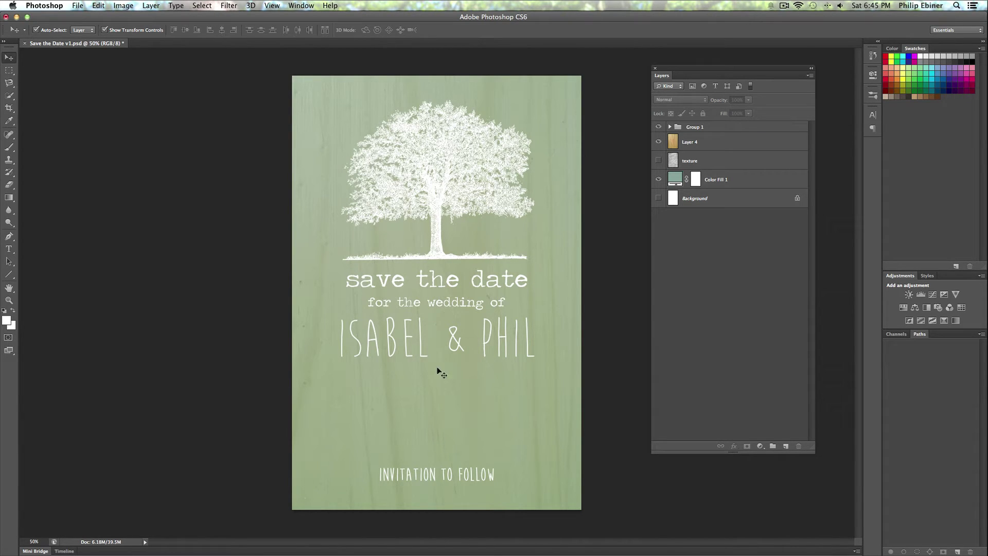
{"action": "left_click", "coordinate": [705, 143]}
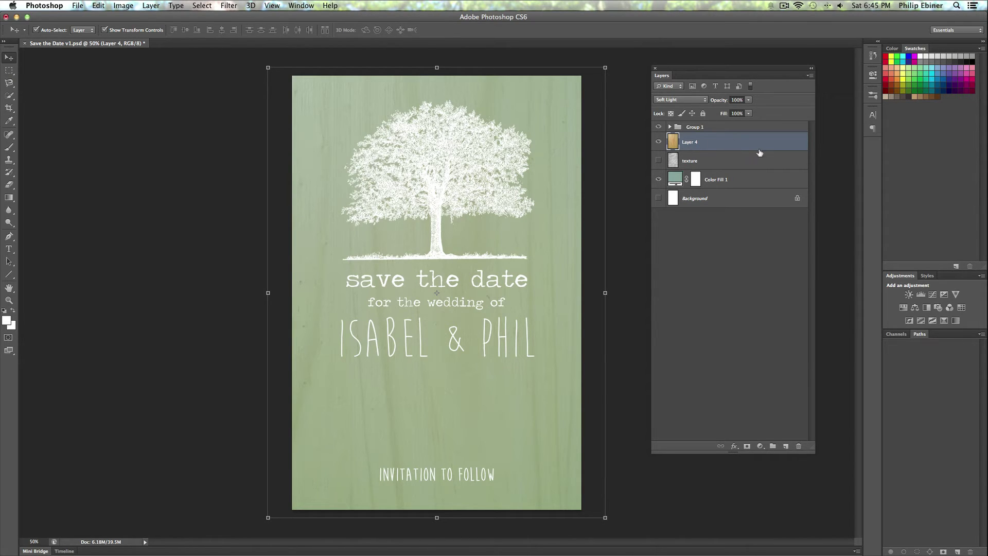
{"action": "left_click", "coordinate": [123, 5]}
Desaturate Layer 4's wood texture, then hide and show the layer to compare.
{"action": "mouse_move", "coordinate": [138, 37]}
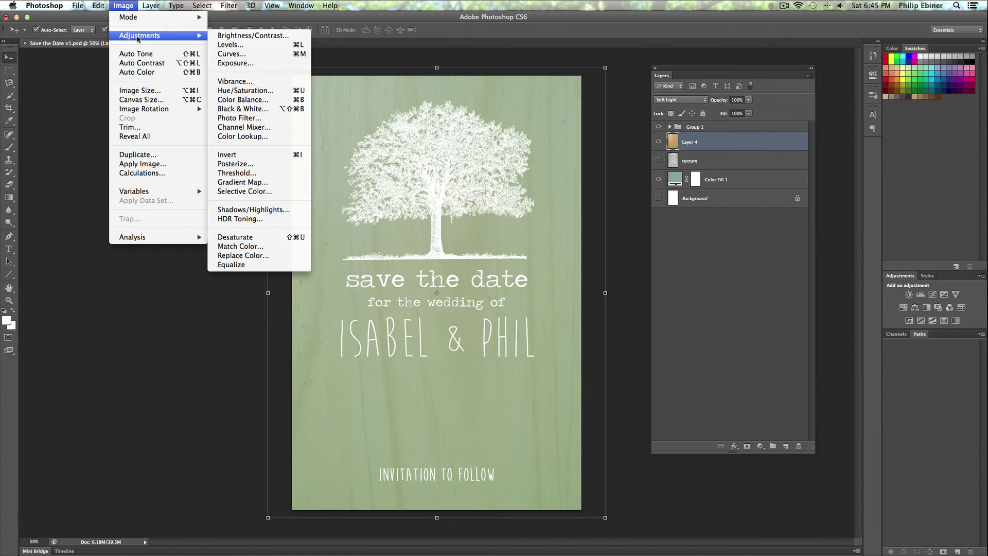
{"action": "left_click", "coordinate": [260, 237]}
{"action": "left_click", "coordinate": [689, 226]}
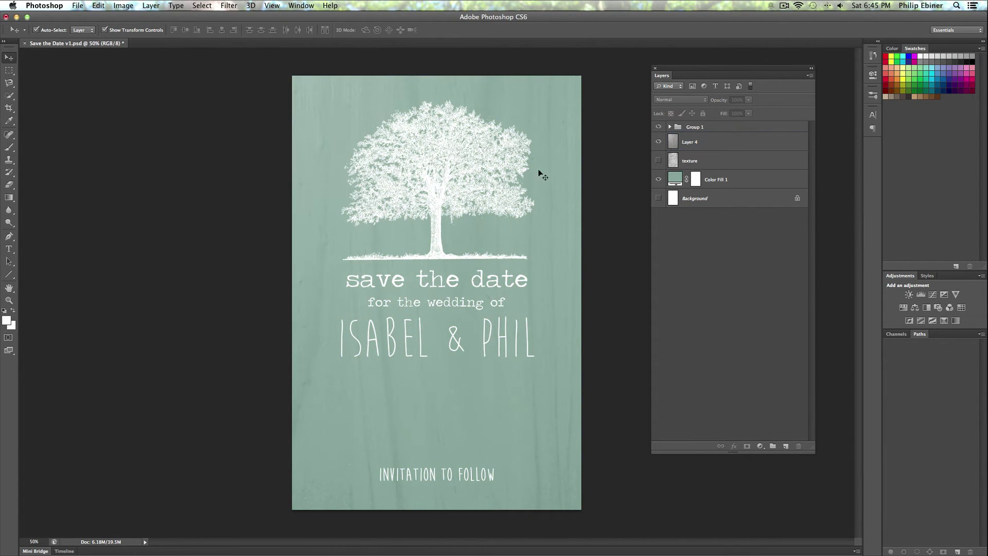
{"action": "left_click", "coordinate": [659, 142]}
{"action": "left_click", "coordinate": [659, 142]}
{"action": "left_click", "coordinate": [659, 142]}
Compare Layer 4 on and off, then select it and leave its blend mode on Soft Light.
{"action": "left_click", "coordinate": [659, 142]}
{"action": "left_click", "coordinate": [658, 142]}
{"action": "left_click", "coordinate": [703, 146]}
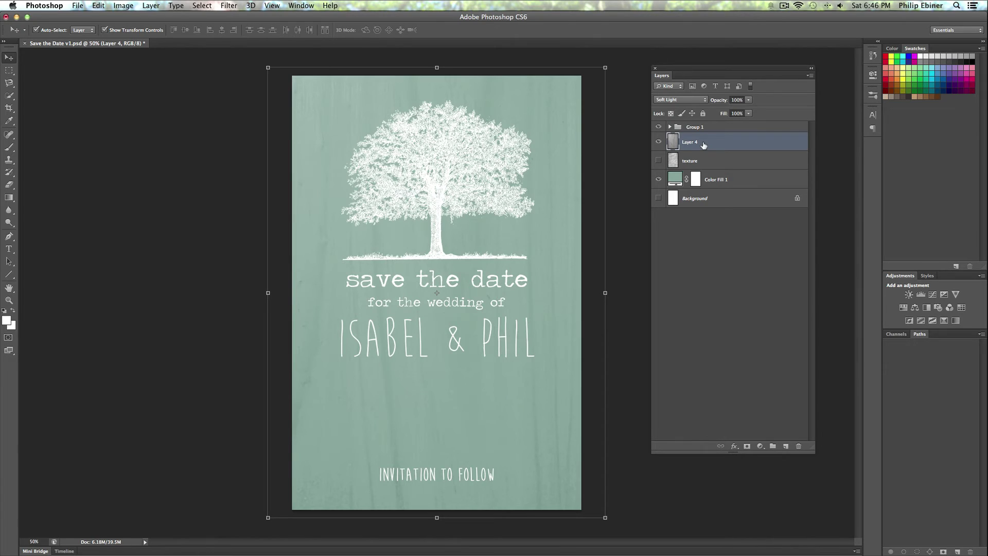
{"action": "left_click", "coordinate": [675, 100]}
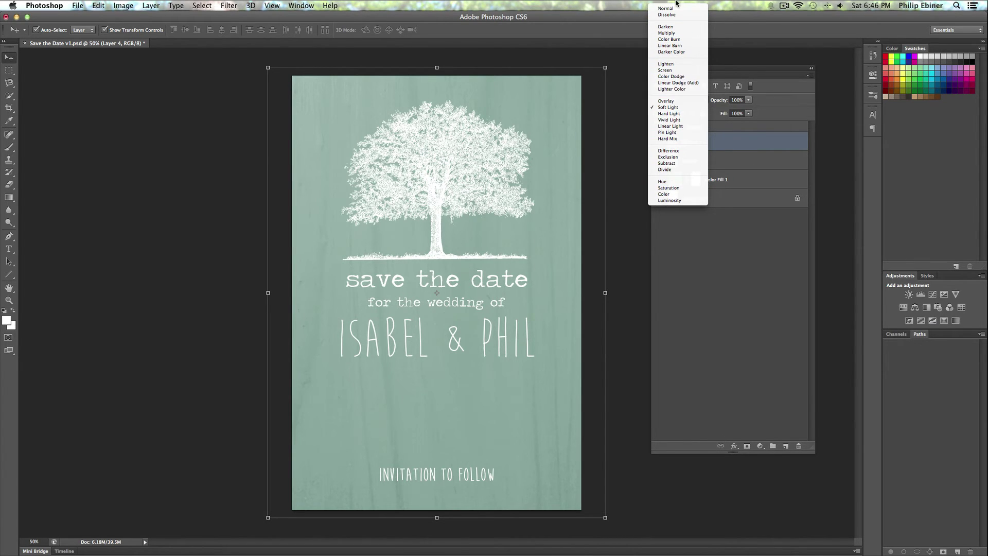
{"action": "left_click", "coordinate": [722, 135]}
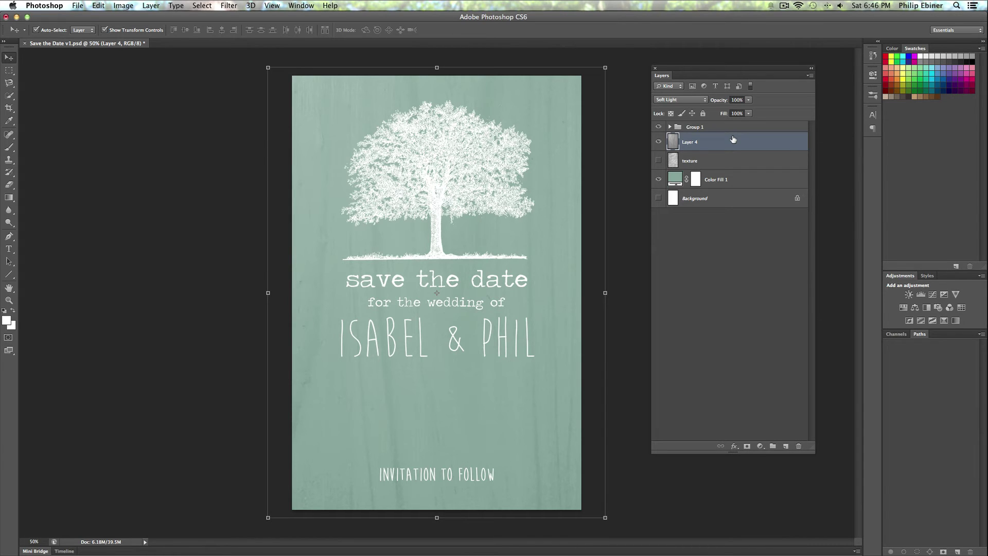
Preview Layer 4 in Color Burn, Darken, Dissolve, Pin Light, Hard Light and Lighten, ending on Linear Burn.
{"action": "key", "text": "Up"}
{"action": "key", "text": "Up"}
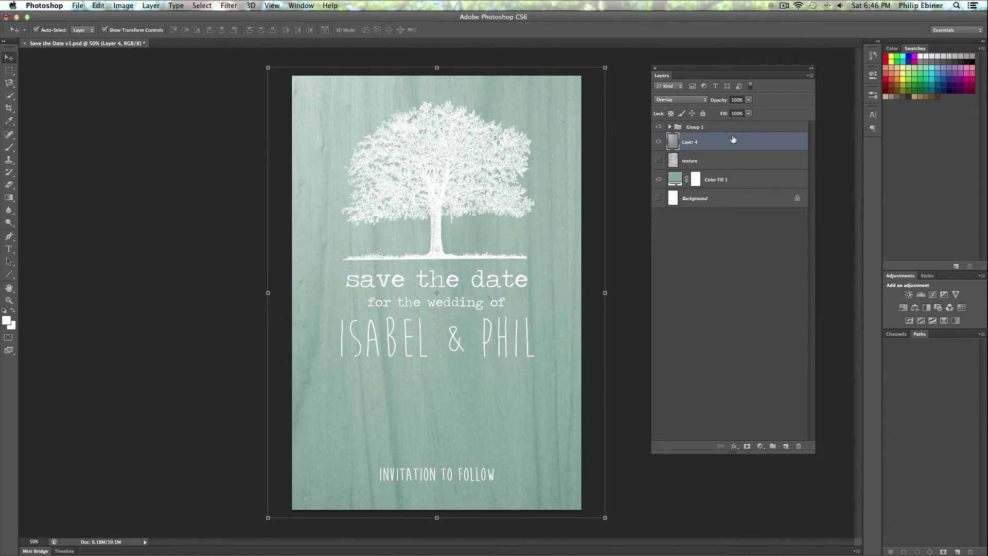
{"action": "key", "text": "Up"}
{"action": "key", "text": "Up"}
{"action": "key", "text": "Up"}
{"action": "key", "text": "Up"}
{"action": "key", "text": "Up"}
{"action": "key", "text": "Up"}
{"action": "key", "text": "Up"}
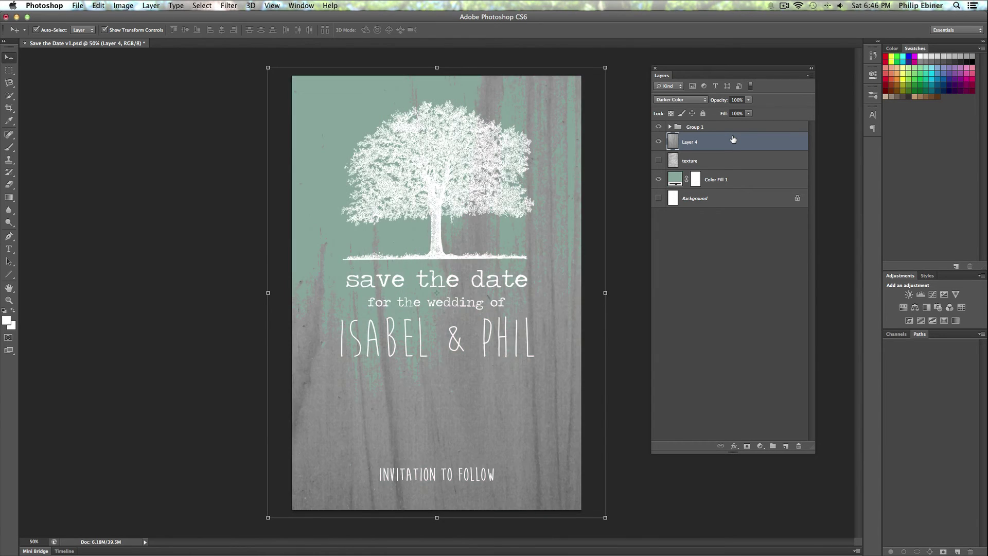
{"action": "key", "text": "Up"}
{"action": "key", "text": "Down"}
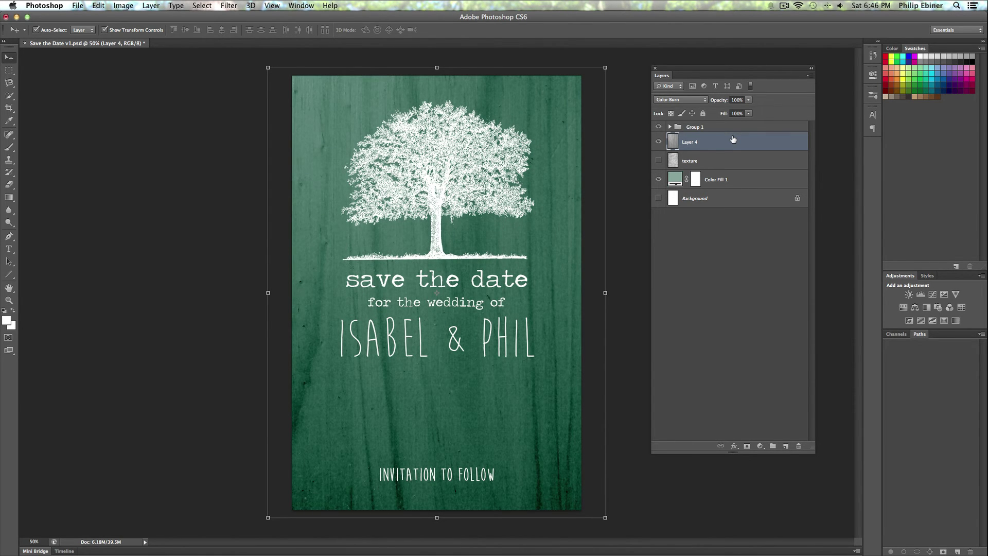
{"action": "key", "text": "Up"}
{"action": "key", "text": "Up"}
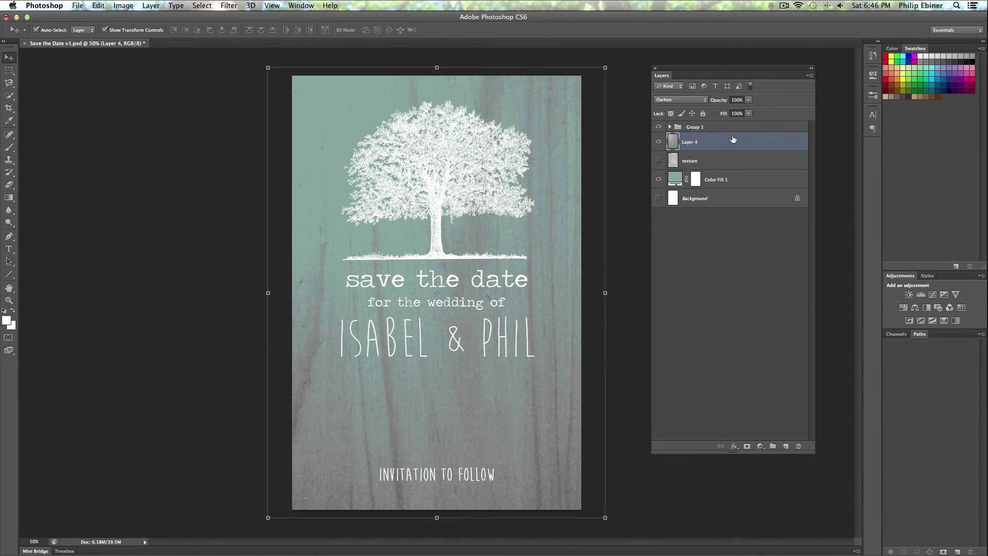
{"action": "key", "text": "Up"}
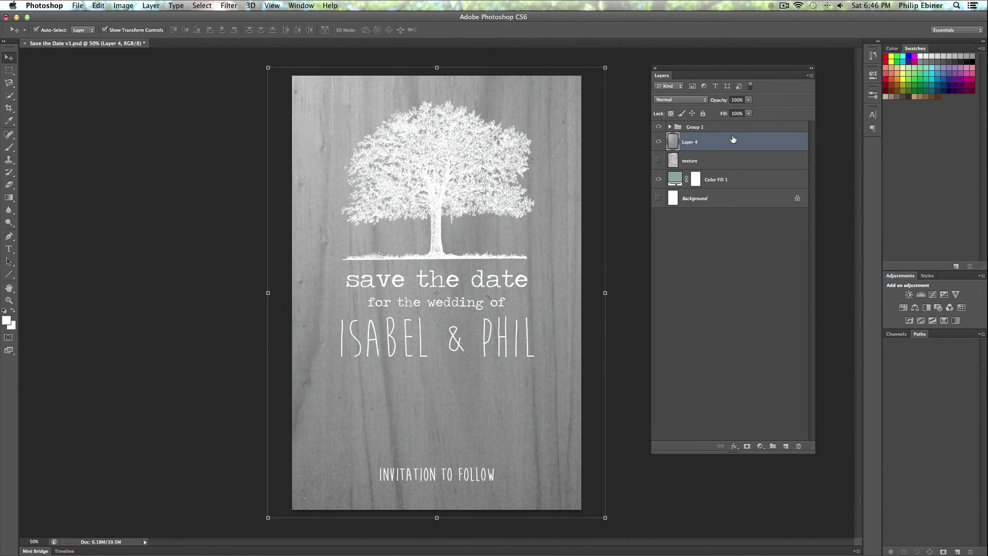
{"action": "key", "text": "Up"}
{"action": "key", "text": "Up"}
{"action": "key", "text": "Up"}
{"action": "key", "text": "Up"}
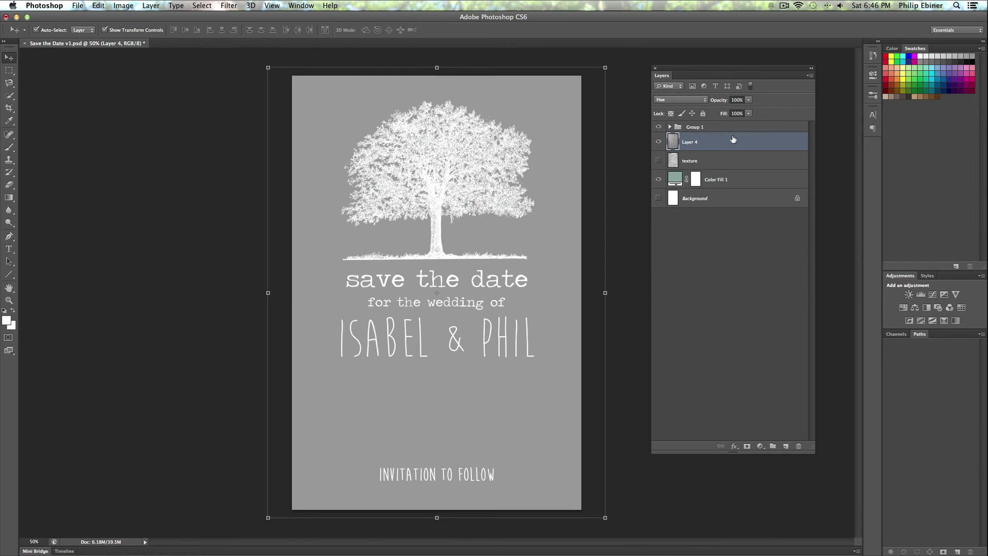
{"action": "key", "text": "Up"}
{"action": "key", "text": "Up"}
{"action": "key", "text": "Up"}
{"action": "key", "text": "Up"}
{"action": "key", "text": "Up"}
{"action": "key", "text": "Up"}
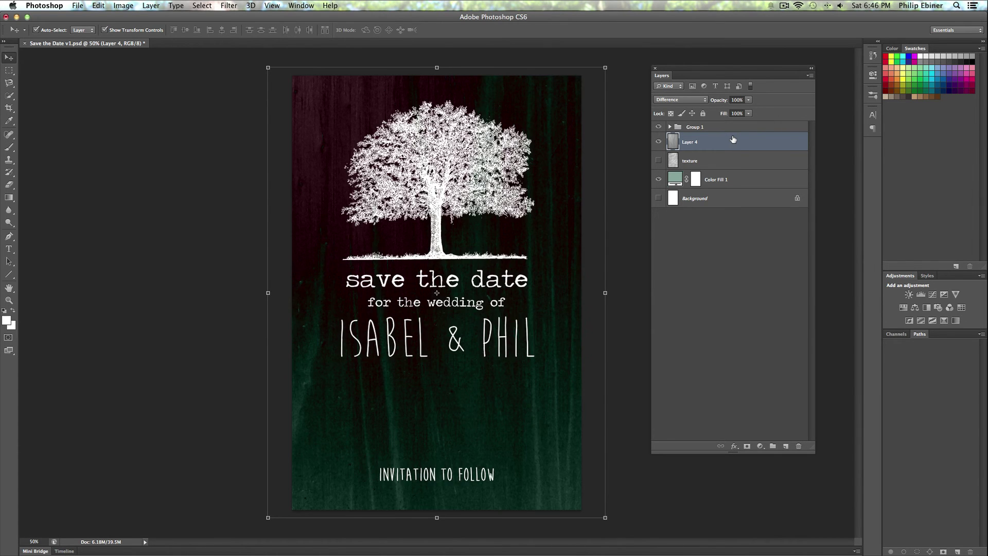
{"action": "key", "text": "Up"}
{"action": "key", "text": "Up"}
{"action": "key", "text": "Up"}
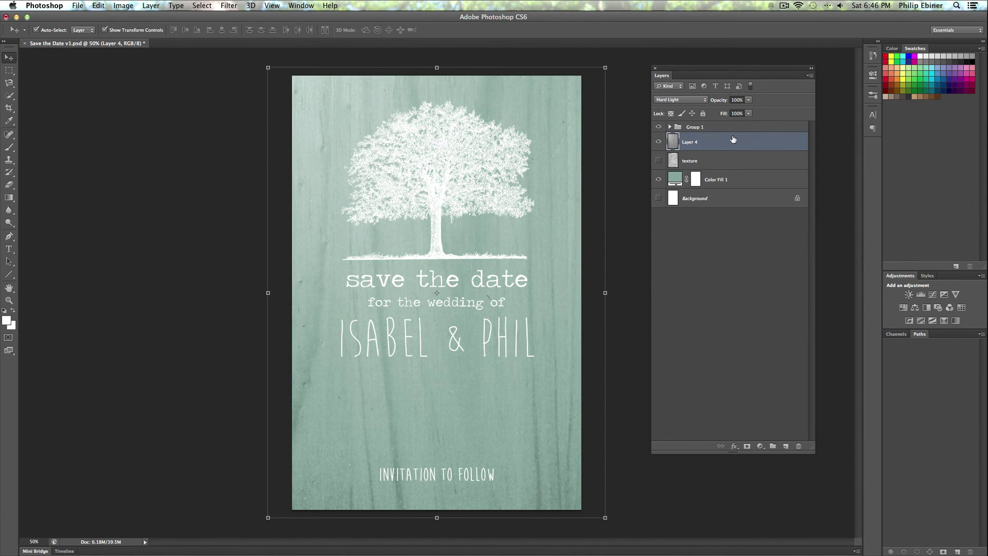
{"action": "key", "text": "Up"}
{"action": "key", "text": "Up"}
{"action": "key", "text": "Up"}
{"action": "key", "text": "Up"}
{"action": "key", "text": "Up"}
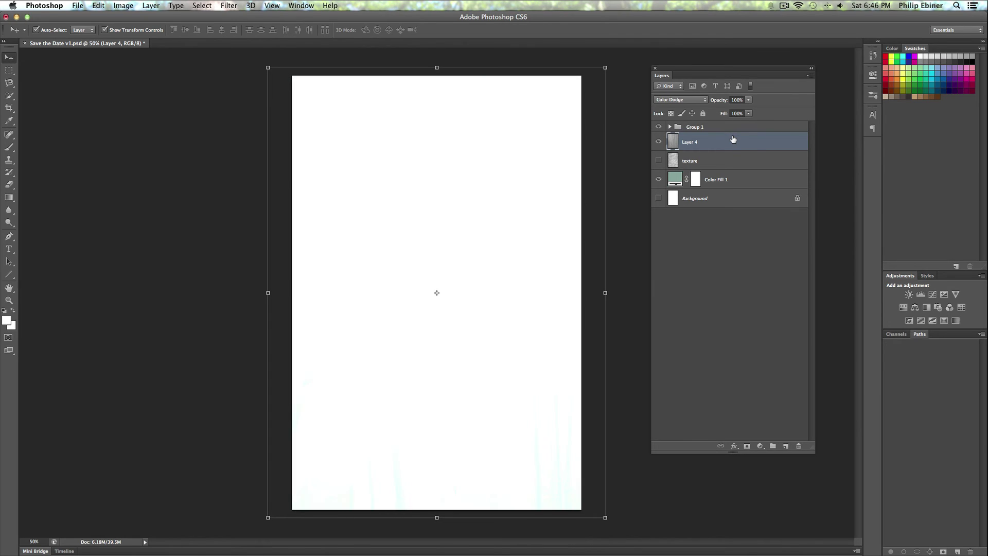
{"action": "key", "text": "Up"}
{"action": "key", "text": "Up"}
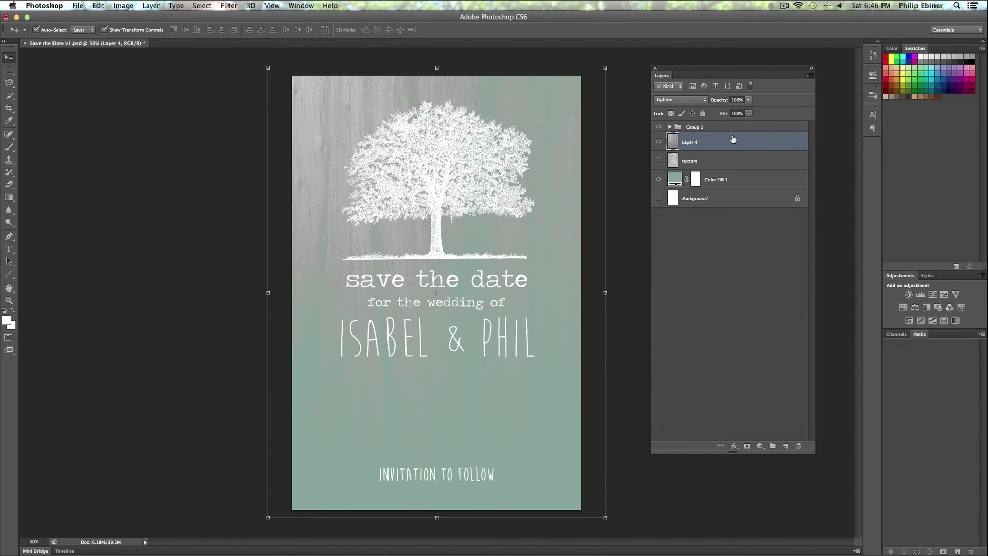
{"action": "key", "text": "Up"}
{"action": "key", "text": "Up"}
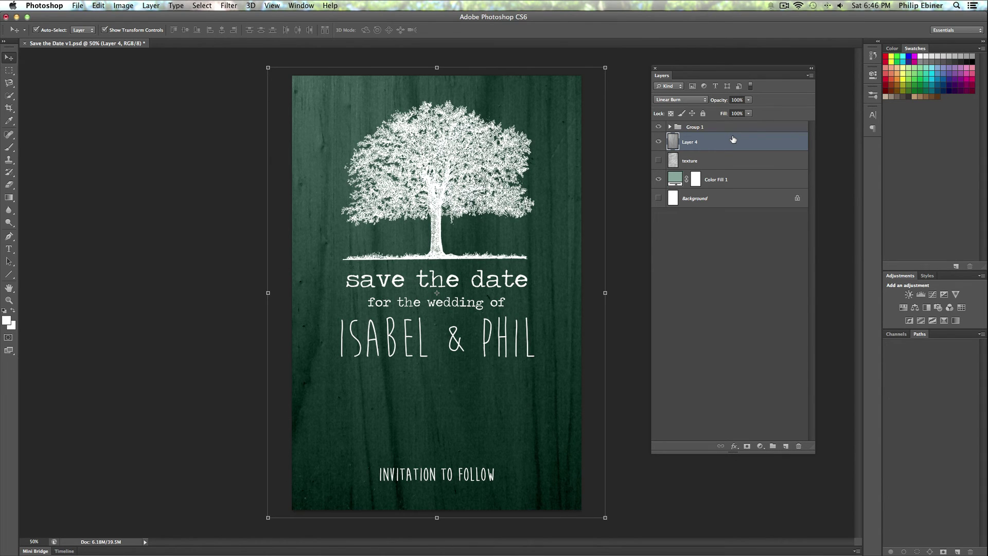